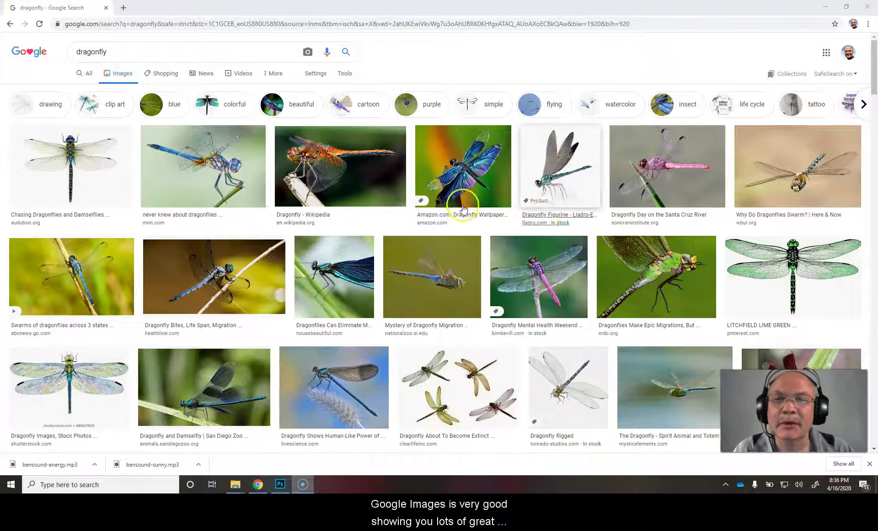
Preview the pink dragonfly result from kimbevill.com and bring up its image options
{"action": "left_click", "coordinate": [540, 281]}
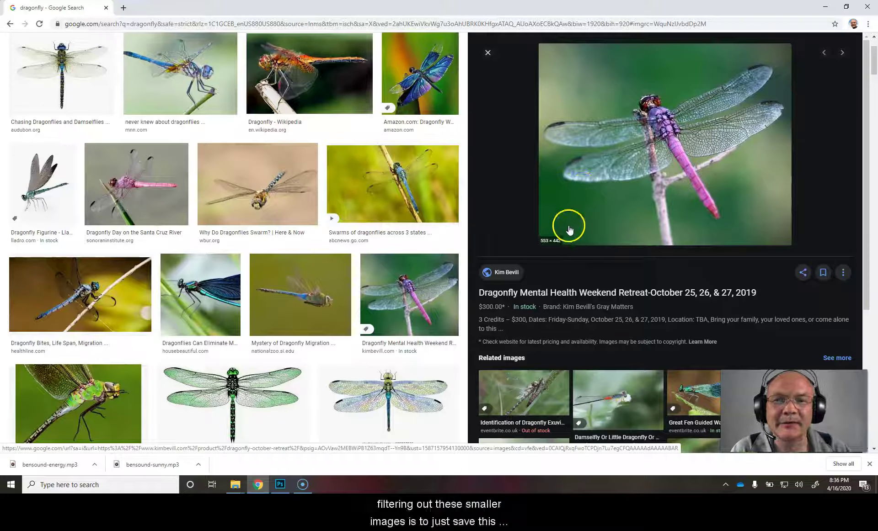
{"action": "right_click", "coordinate": [572, 160]}
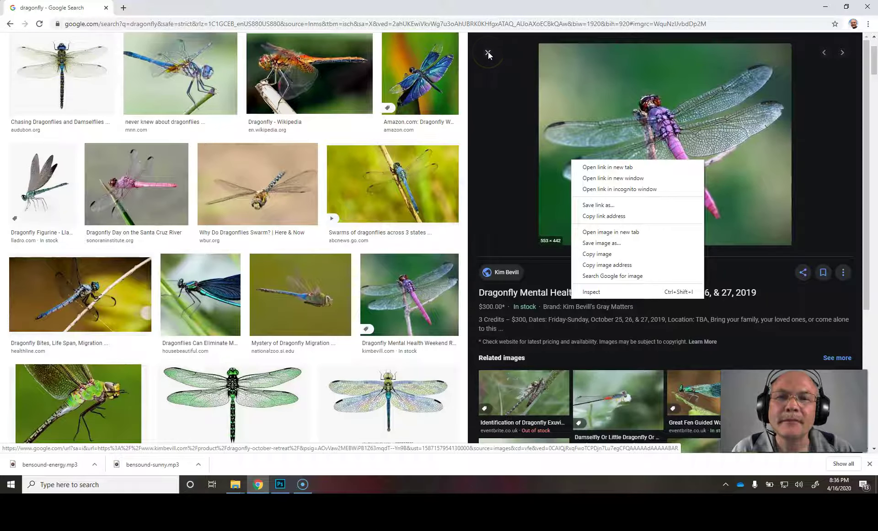
Open the advanced image search for the dragonfly query
{"action": "scroll", "coordinate": [313, 98], "scroll_direction": "up", "scroll_amount": 3}
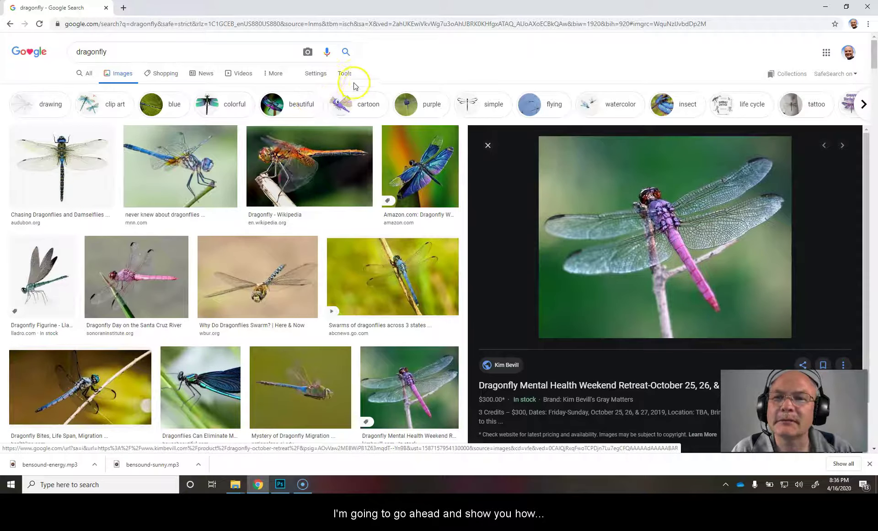
{"action": "left_click", "coordinate": [317, 75]}
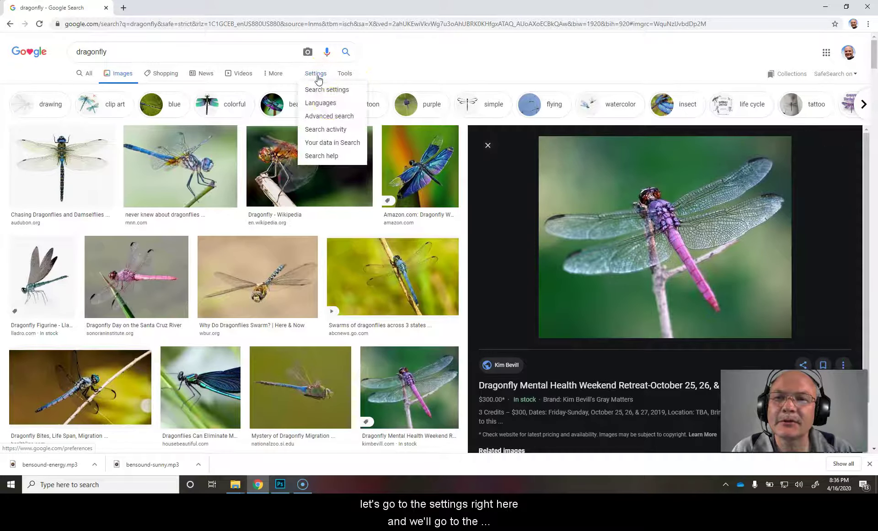
{"action": "left_click", "coordinate": [331, 116]}
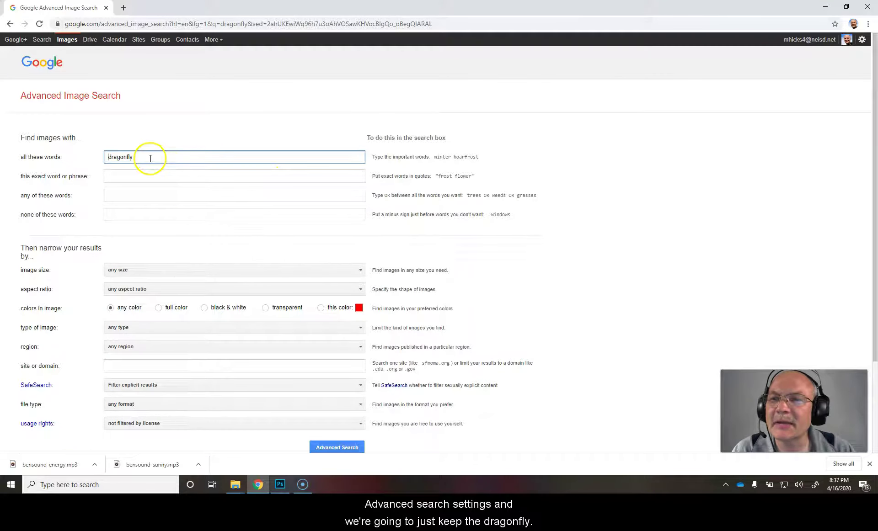
Restrict the image size to larger than 6 MP
{"action": "scroll", "coordinate": [178, 229], "scroll_direction": "down", "scroll_amount": 2}
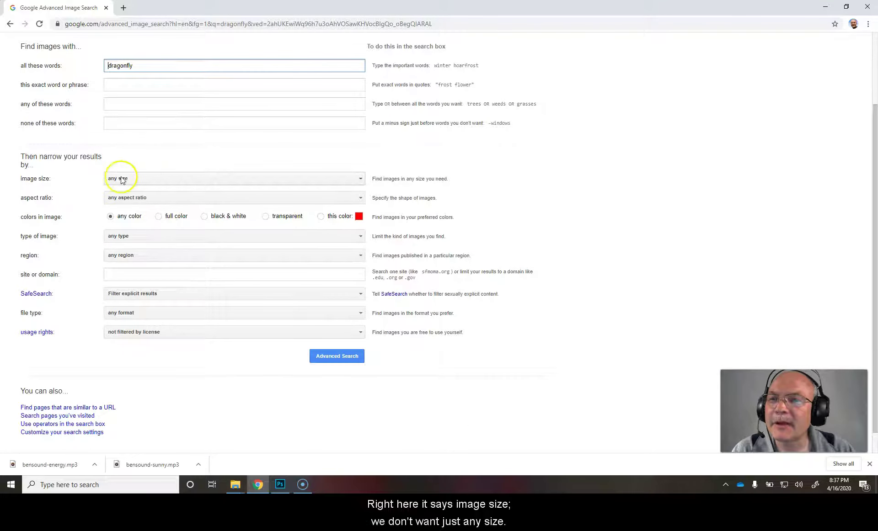
{"action": "left_click", "coordinate": [153, 178]}
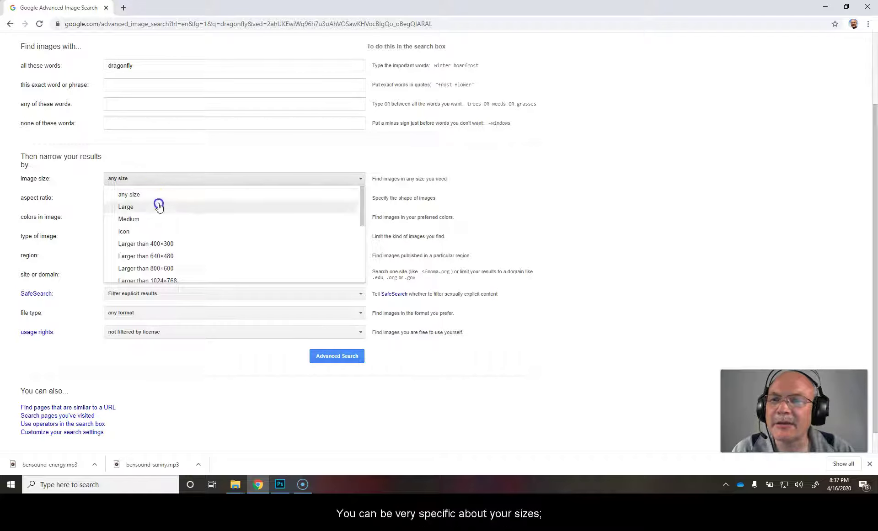
{"action": "scroll", "coordinate": [179, 220], "scroll_direction": "down", "scroll_amount": 2}
{"action": "scroll", "coordinate": [179, 219], "scroll_direction": "down", "scroll_amount": 1}
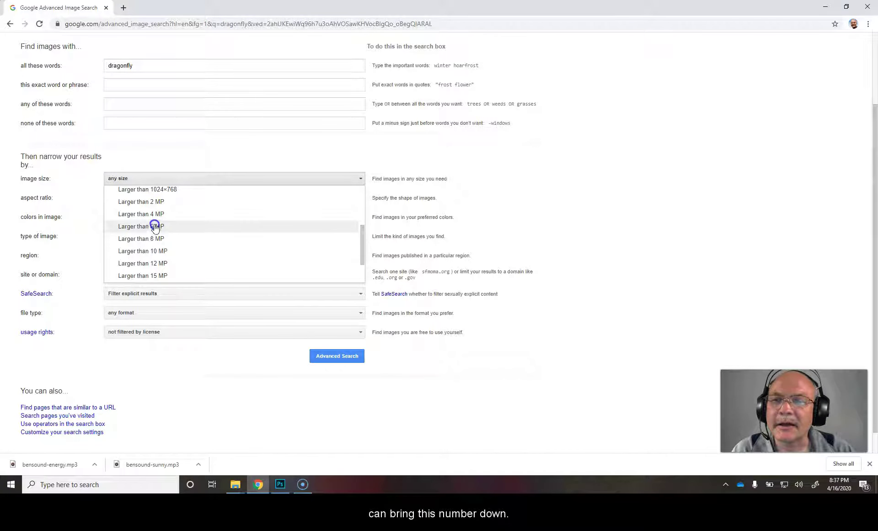
{"action": "left_click", "coordinate": [155, 227]}
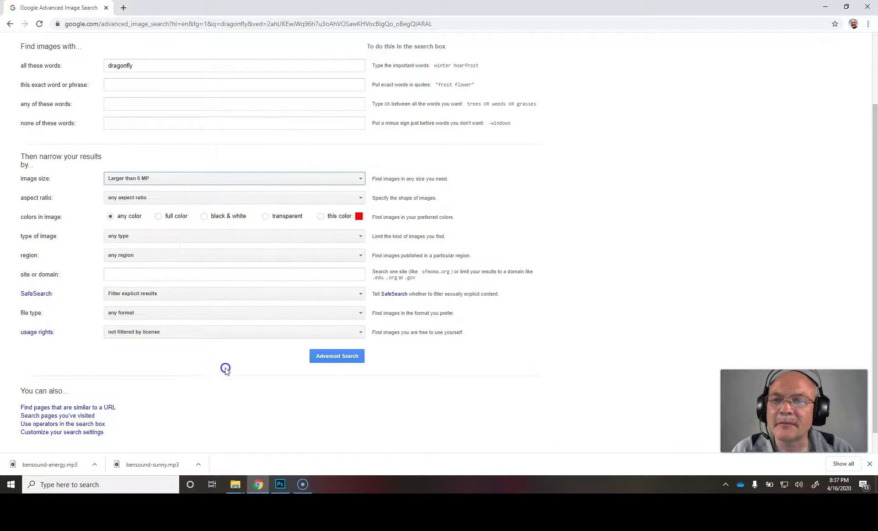
Keep any aspect ratio, limit the file type to JPG files, and run the advanced search
{"action": "left_click", "coordinate": [171, 197]}
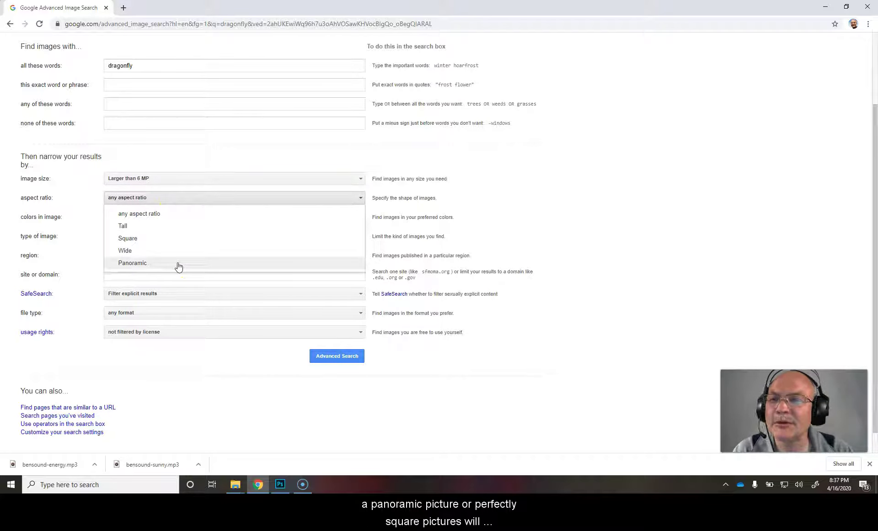
{"action": "left_click", "coordinate": [185, 216]}
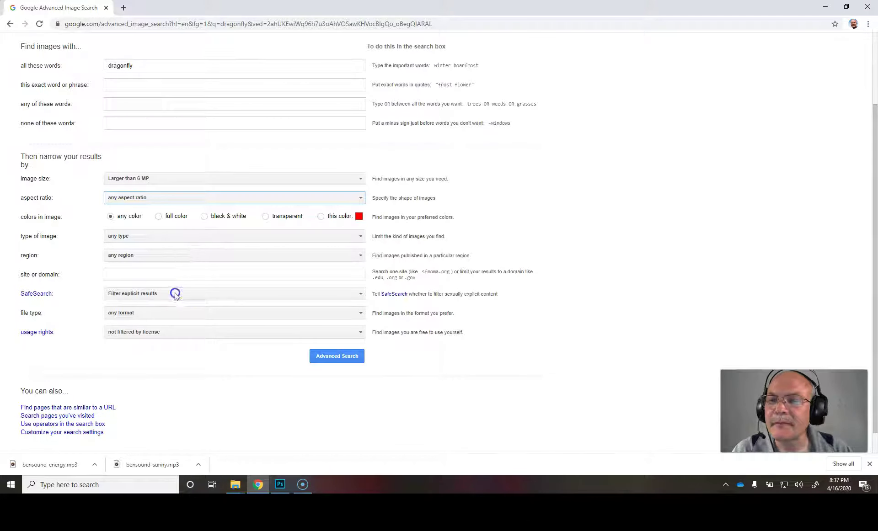
{"action": "left_click", "coordinate": [165, 317]}
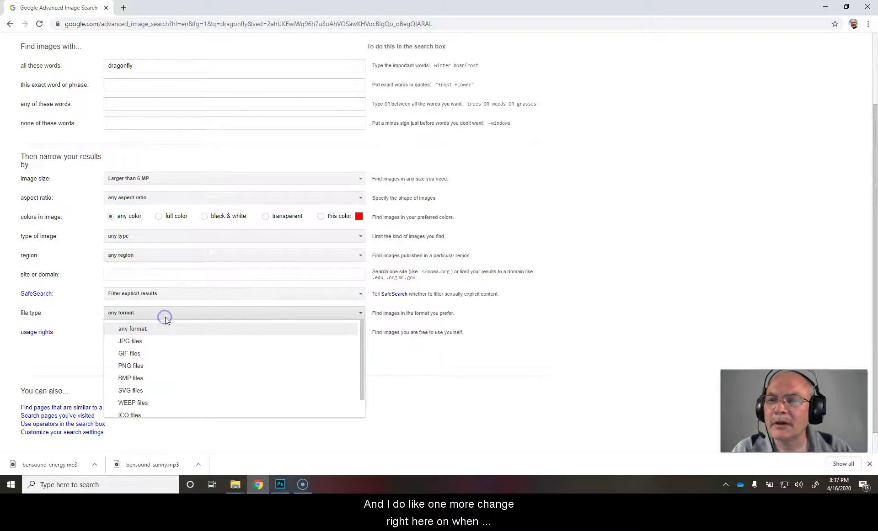
{"action": "left_click", "coordinate": [157, 344]}
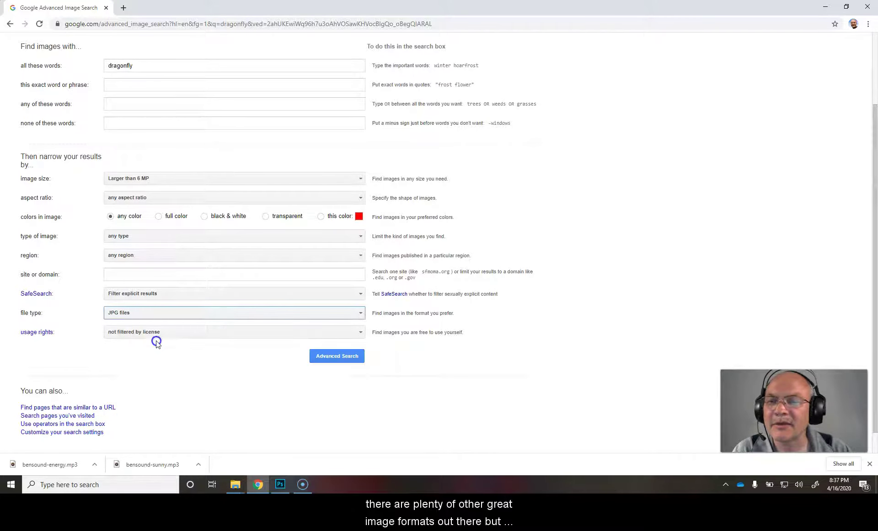
{"action": "left_click", "coordinate": [338, 357]}
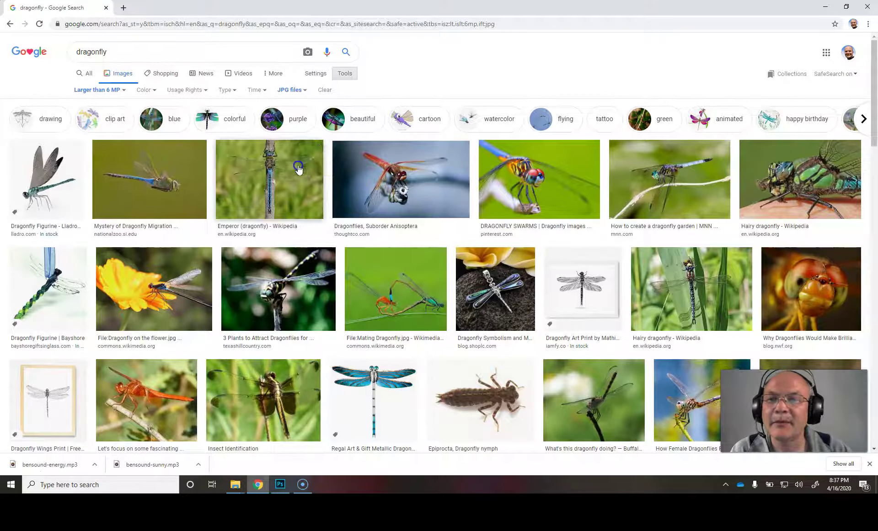
Preview the Emperor dragonfly, dragonfly pendant and Hairy dragonfly results to check their image dimensions
{"action": "left_click", "coordinate": [274, 183]}
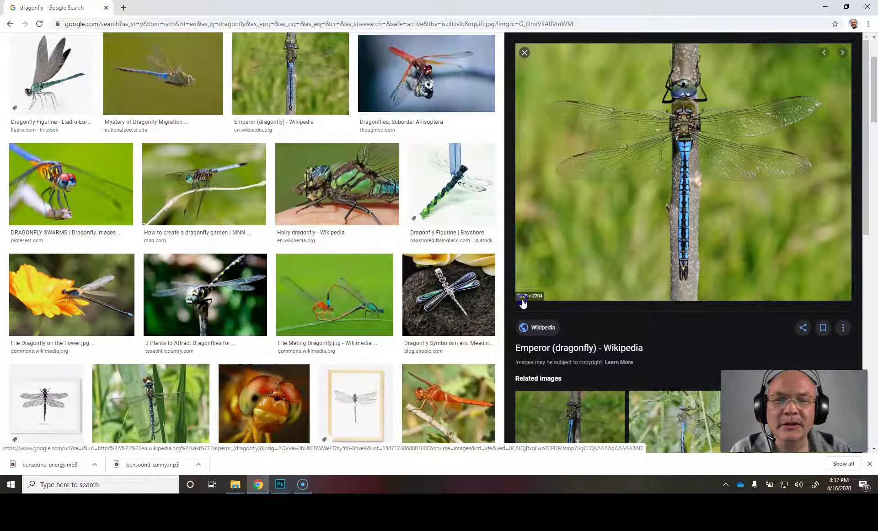
{"action": "left_click", "coordinate": [480, 303]}
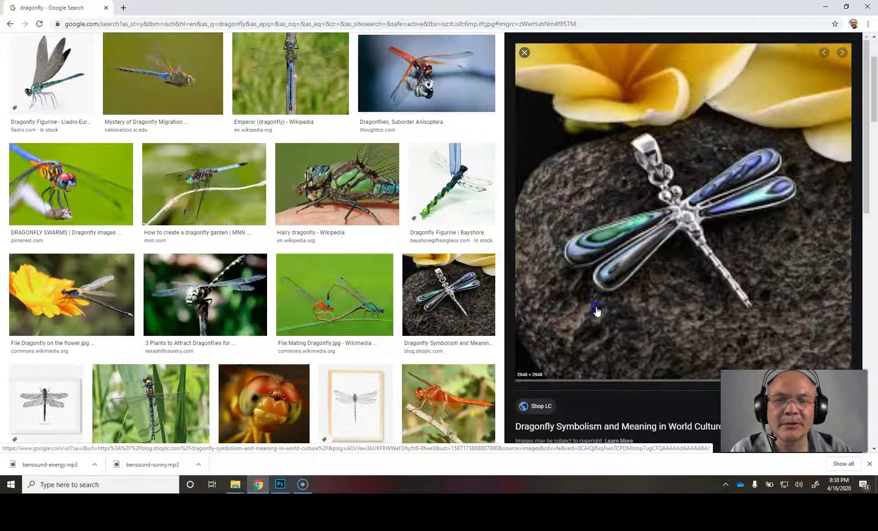
{"action": "left_click", "coordinate": [336, 184]}
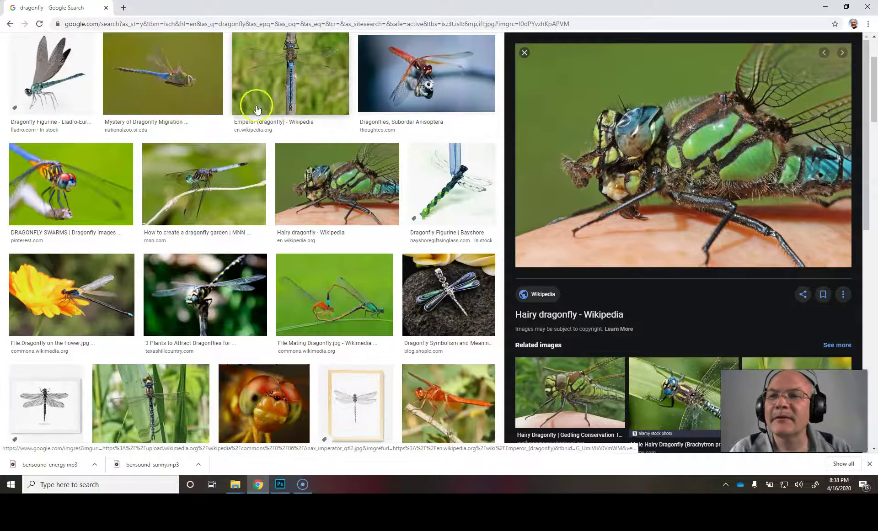
Preview the Dragonfly Swarms result and open its Pinterest source page in a new tab
{"action": "left_click", "coordinate": [71, 204]}
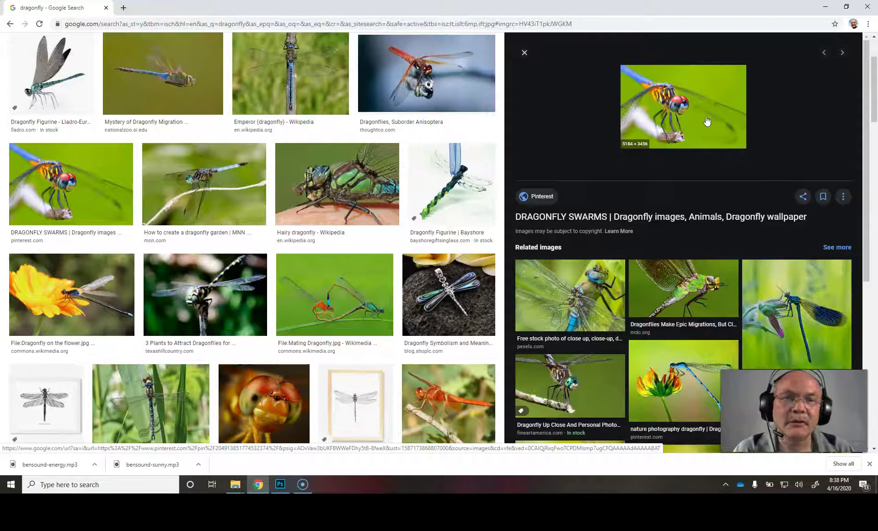
{"action": "left_click", "coordinate": [681, 120]}
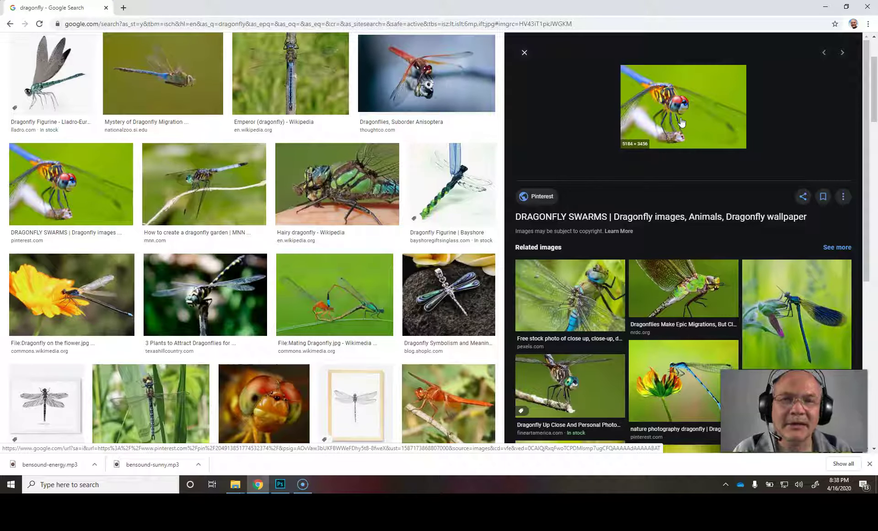
{"action": "left_click", "coordinate": [680, 125]}
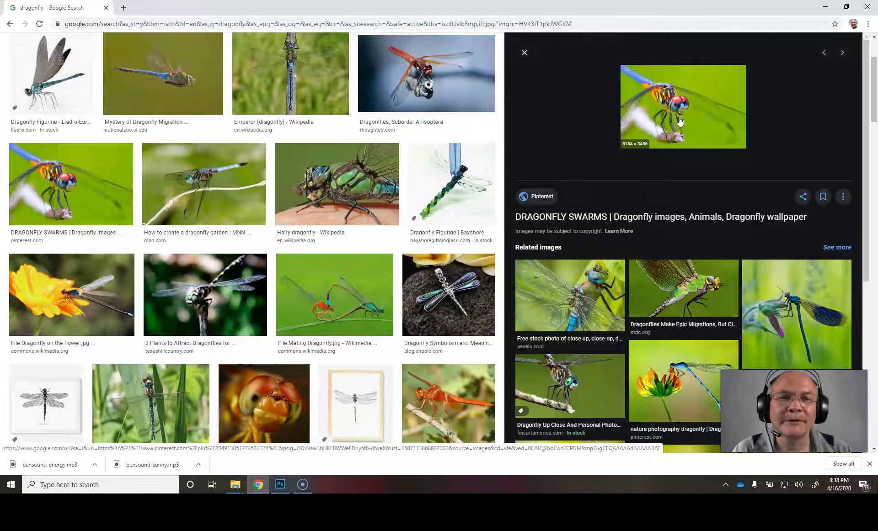
{"action": "right_click", "coordinate": [680, 122]}
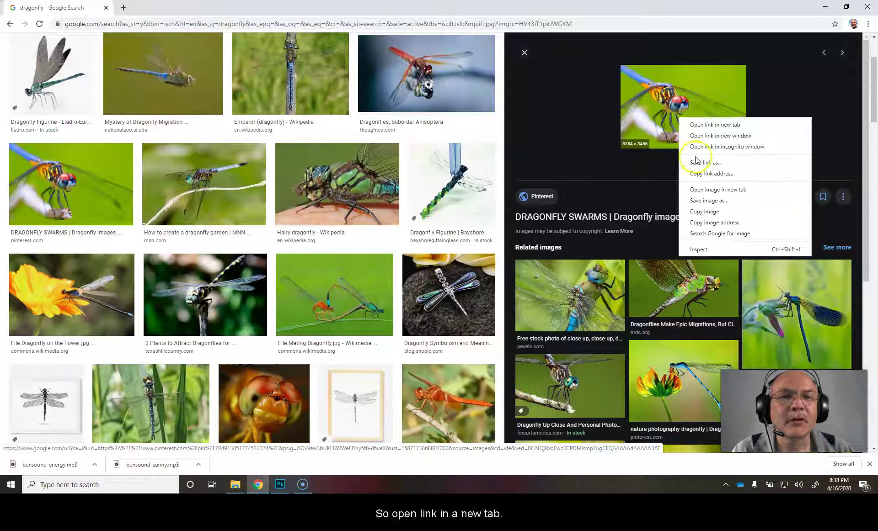
{"action": "left_click", "coordinate": [699, 126]}
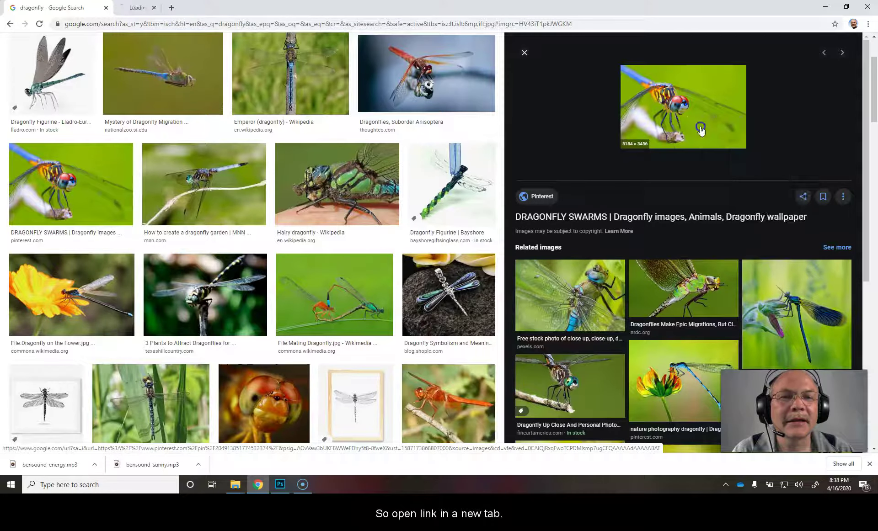
{"action": "left_click", "coordinate": [171, 9]}
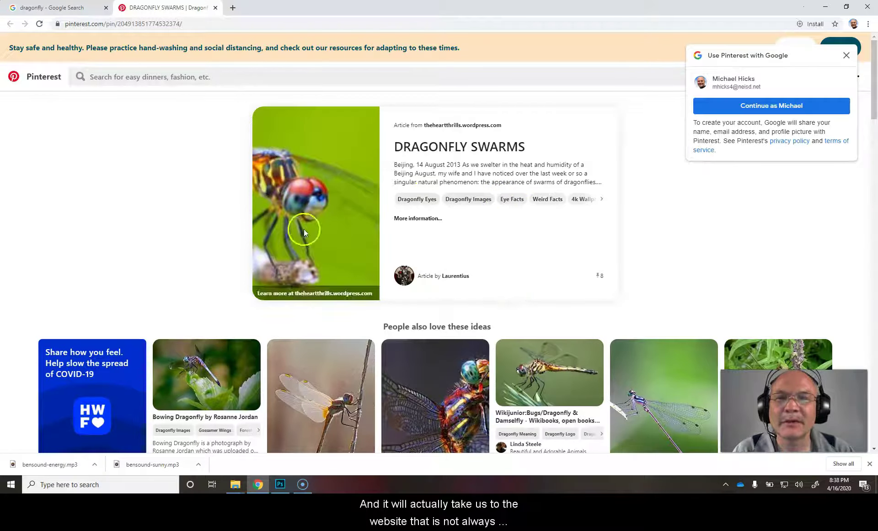
Dismiss the Google sign-in prompt, look through the related pictures on the Pinterest page, and close its tab
{"action": "left_click", "coordinate": [846, 55]}
{"action": "scroll", "coordinate": [572, 293], "scroll_direction": "down", "scroll_amount": 5}
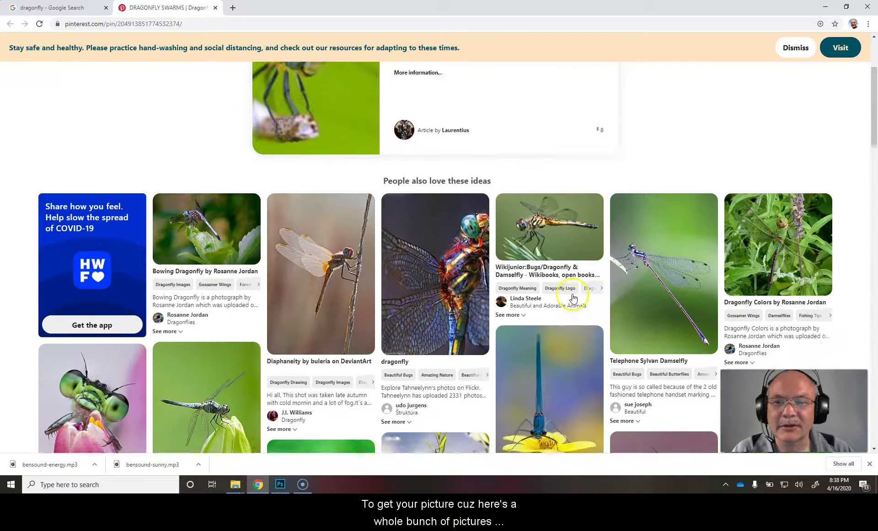
{"action": "scroll", "coordinate": [572, 287], "scroll_direction": "down", "scroll_amount": 2}
{"action": "scroll", "coordinate": [570, 274], "scroll_direction": "up", "scroll_amount": 7}
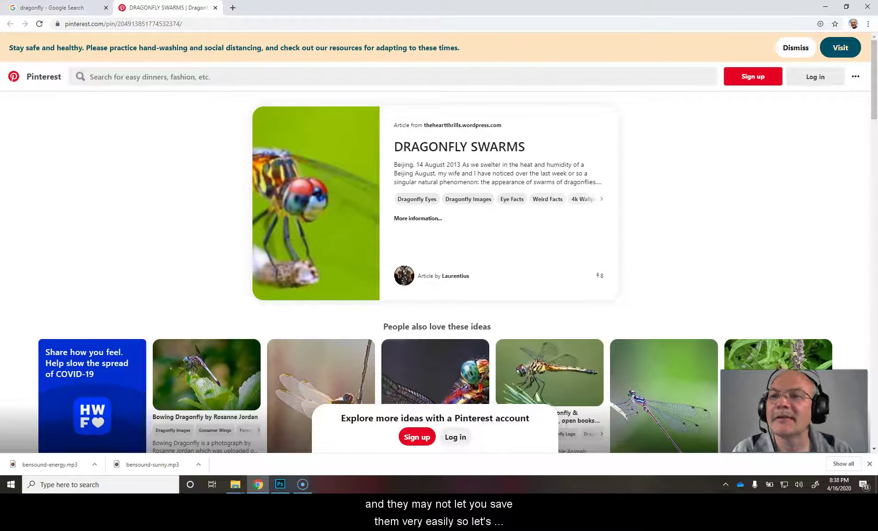
{"action": "left_click", "coordinate": [215, 8]}
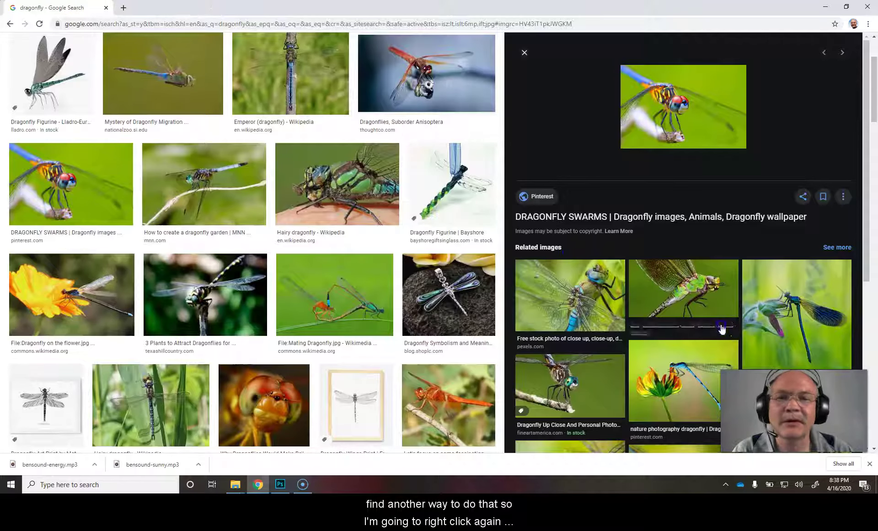
Try to get the full-size Dragonfly Swarms picture by opening the image in a new tab, and close that tab
{"action": "right_click", "coordinate": [666, 133]}
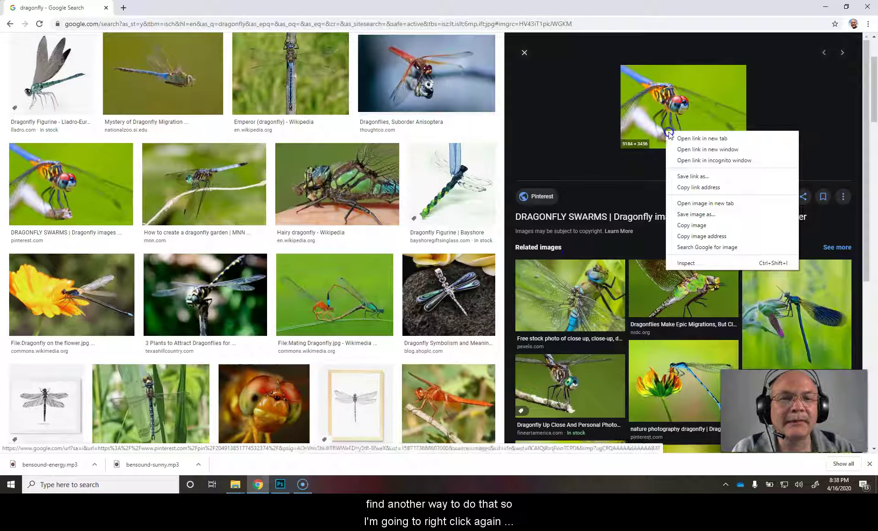
{"action": "left_click", "coordinate": [696, 201]}
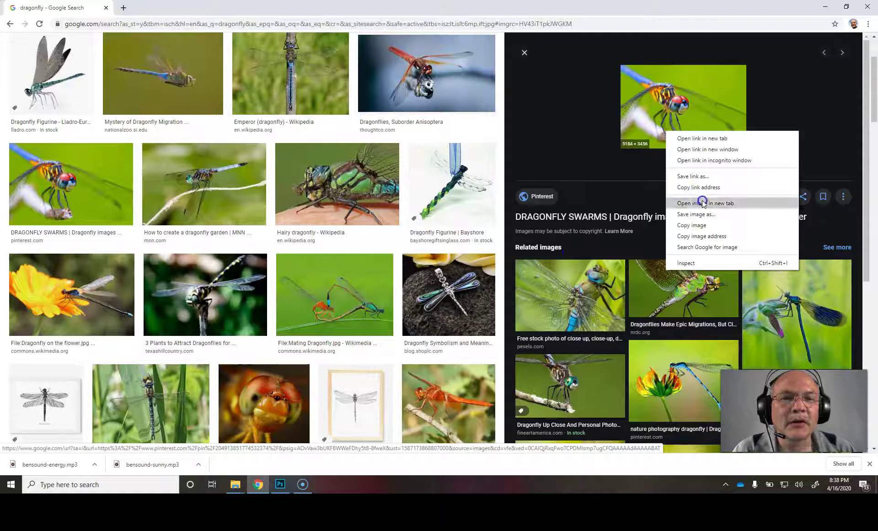
{"action": "left_click", "coordinate": [704, 204]}
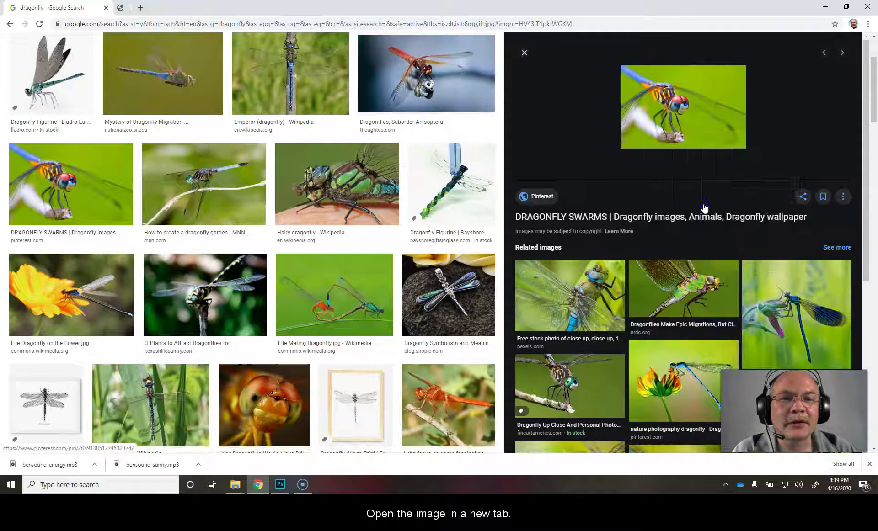
{"action": "left_click", "coordinate": [157, 8]}
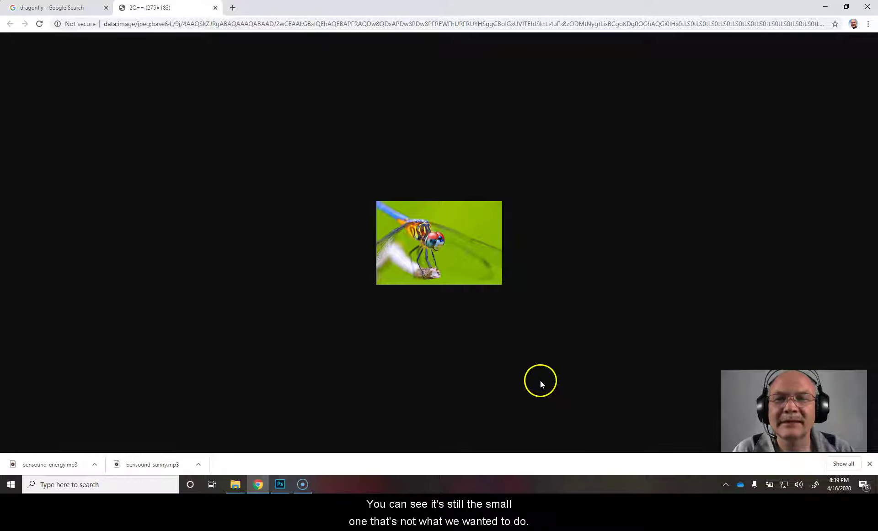
{"action": "left_click", "coordinate": [215, 8]}
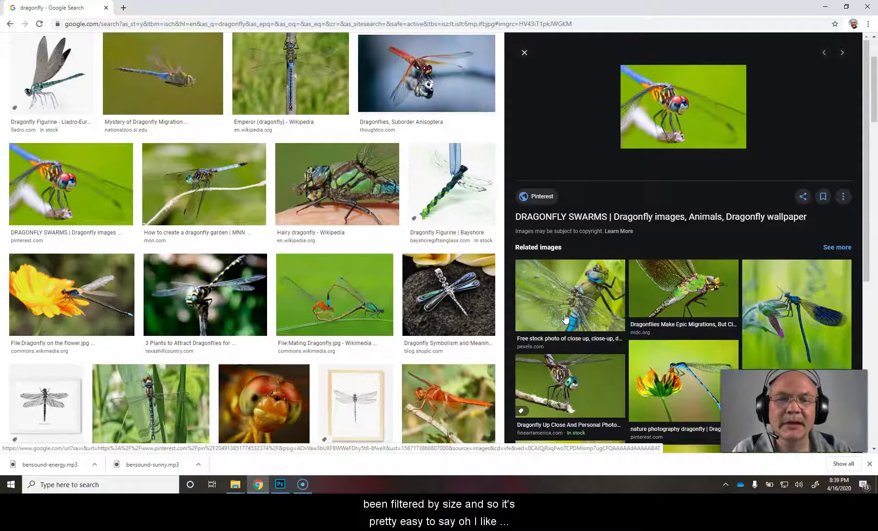
Select the Emperor dragonfly result from Wikipedia and open its image in a new tab
{"action": "scroll", "coordinate": [567, 320], "scroll_direction": "down", "scroll_amount": 3}
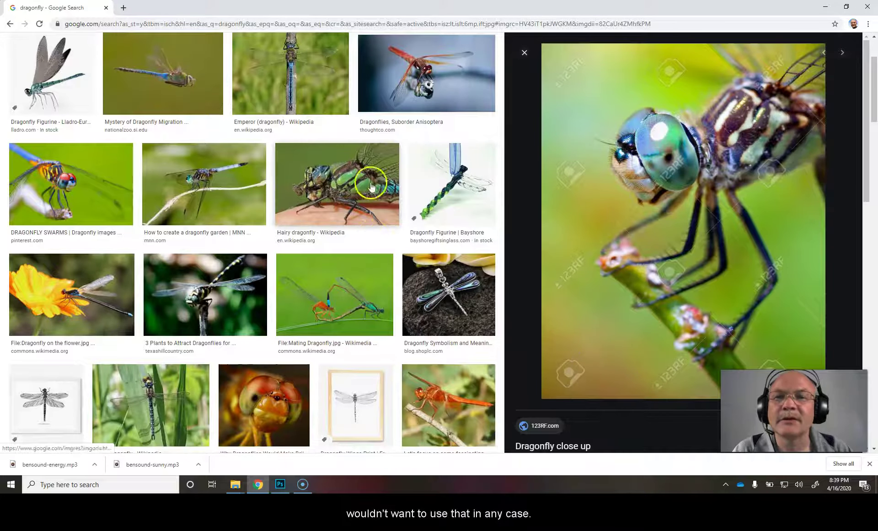
{"action": "left_click", "coordinate": [313, 81]}
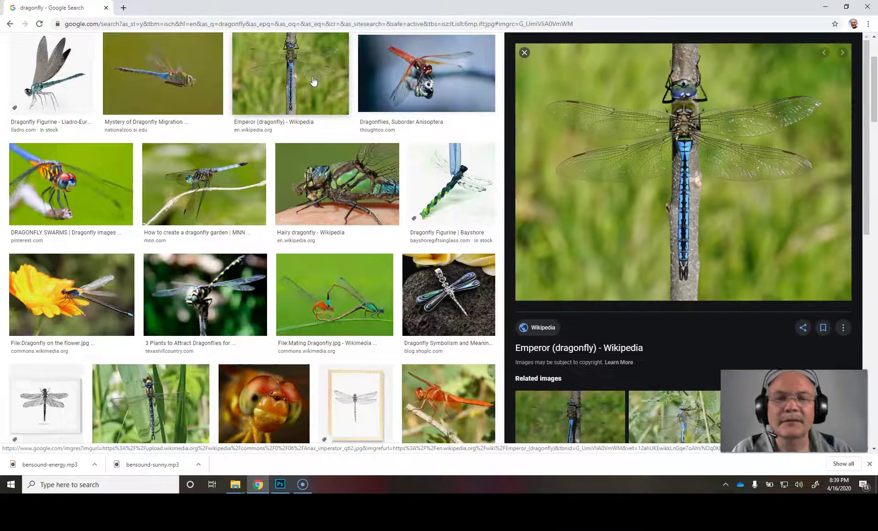
{"action": "right_click", "coordinate": [597, 140]}
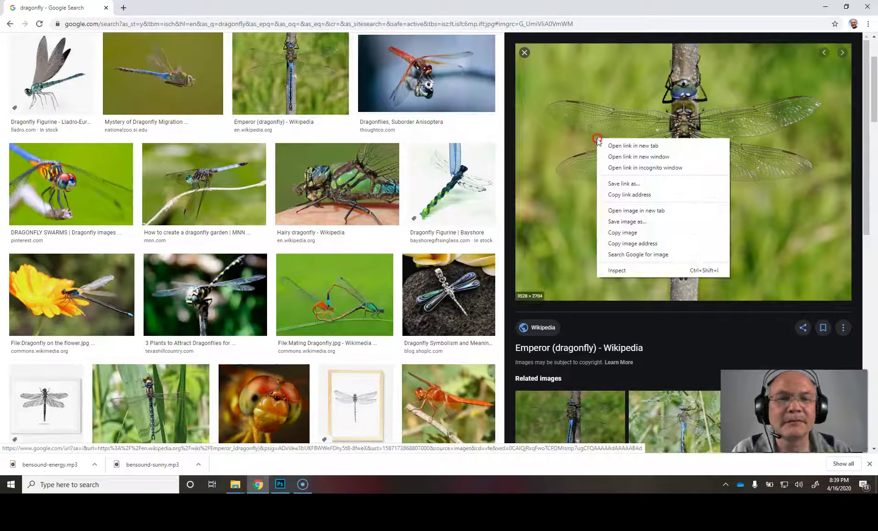
{"action": "left_click", "coordinate": [632, 211]}
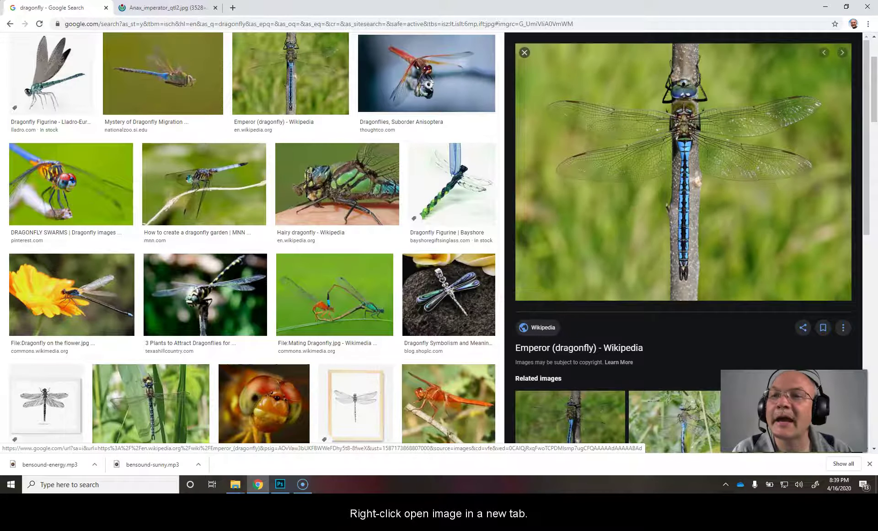
Show the opened Anax_imperator_qtl2.jpg image at full size and examine the dragonfly's sharpness from head to tail
{"action": "left_click", "coordinate": [166, 8]}
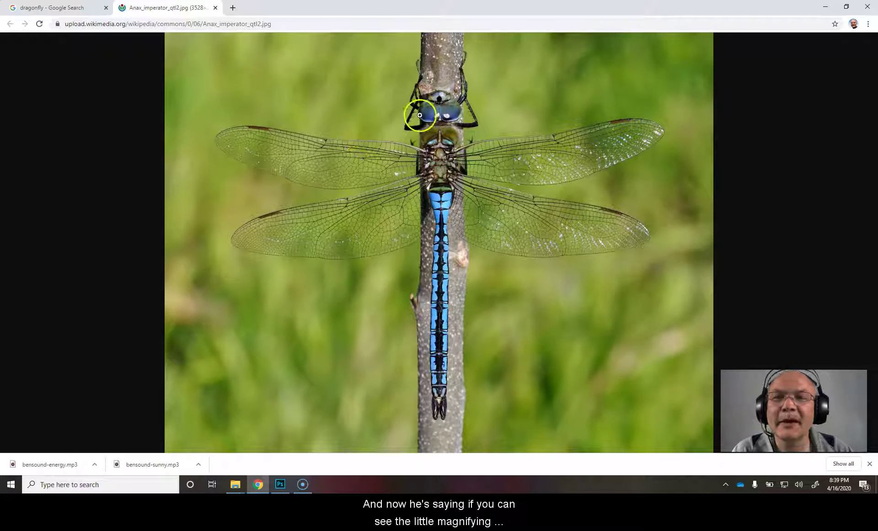
{"action": "left_click", "coordinate": [435, 109]}
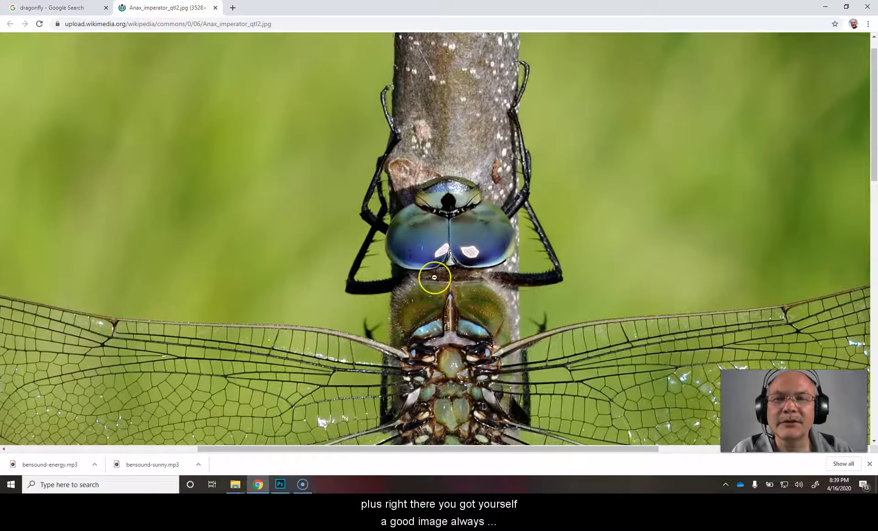
{"action": "scroll", "coordinate": [435, 278], "scroll_direction": "down", "scroll_amount": 5}
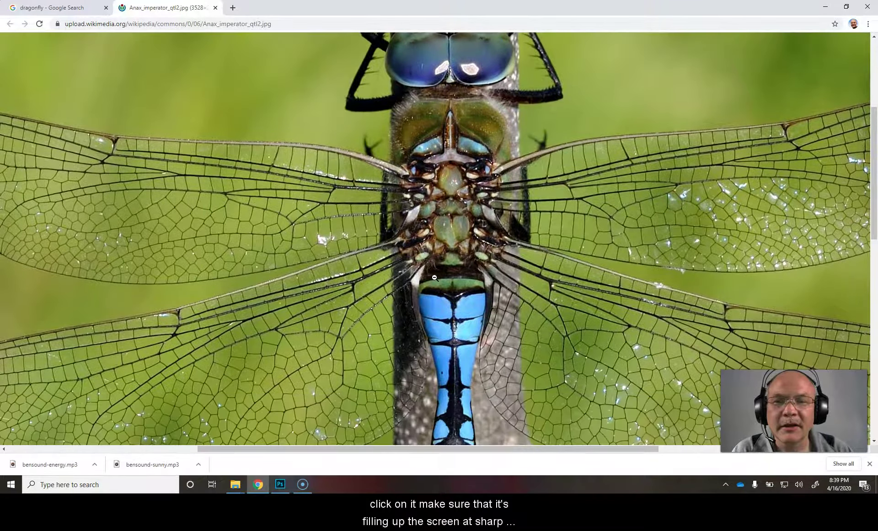
{"action": "scroll", "coordinate": [434, 277], "scroll_direction": "down", "scroll_amount": 1}
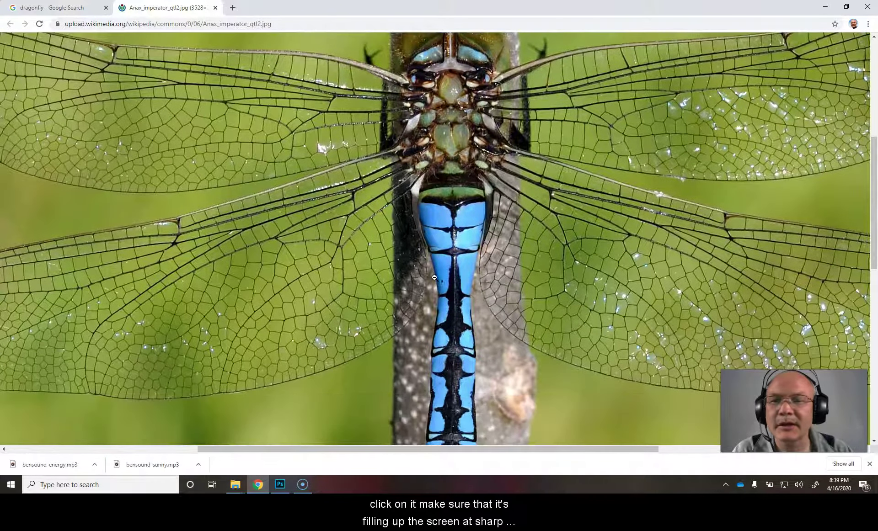
{"action": "scroll", "coordinate": [434, 277], "scroll_direction": "down", "scroll_amount": 6}
{"action": "scroll", "coordinate": [435, 277], "scroll_direction": "up", "scroll_amount": 10}
{"action": "scroll", "coordinate": [457, 272], "scroll_direction": "up", "scroll_amount": 1}
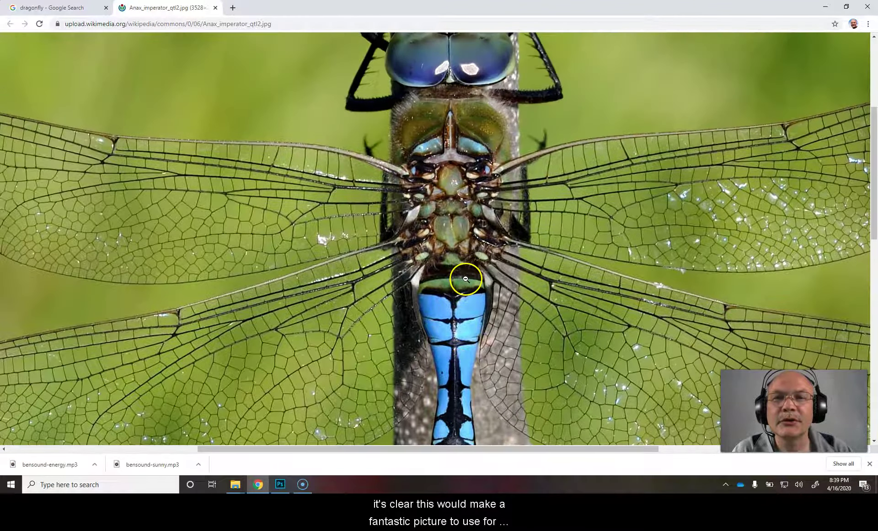
Copy the dragonfly image's address and save the picture as JPEG Anax_imperator_qtl2 in the Dragonflies folder under Pictures
{"action": "right_click", "coordinate": [510, 248]}
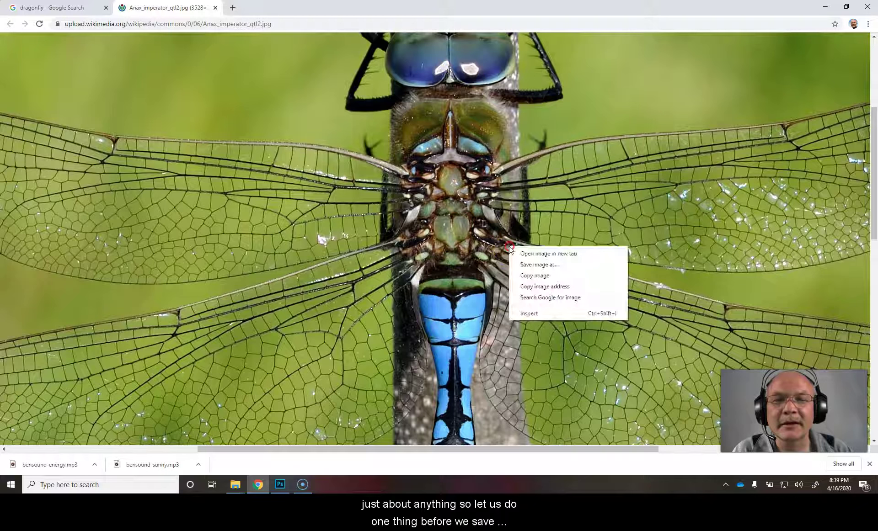
{"action": "left_click", "coordinate": [550, 287]}
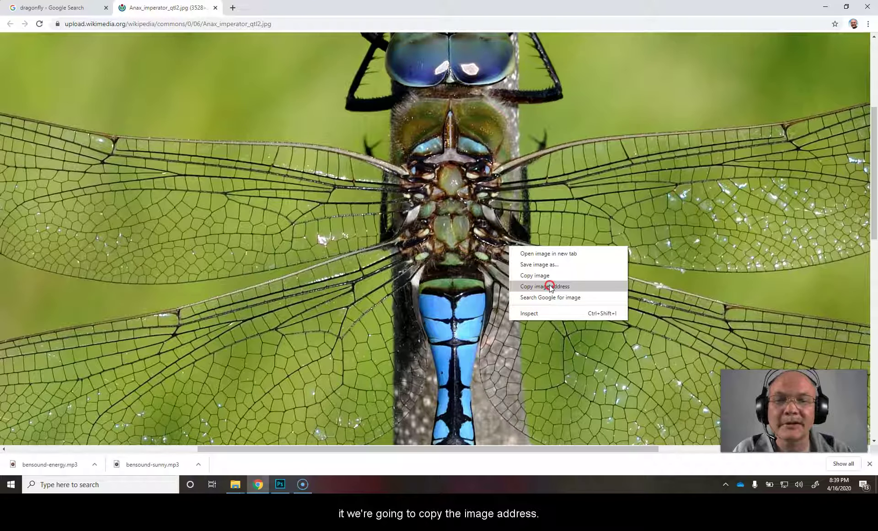
{"action": "right_click", "coordinate": [502, 239]}
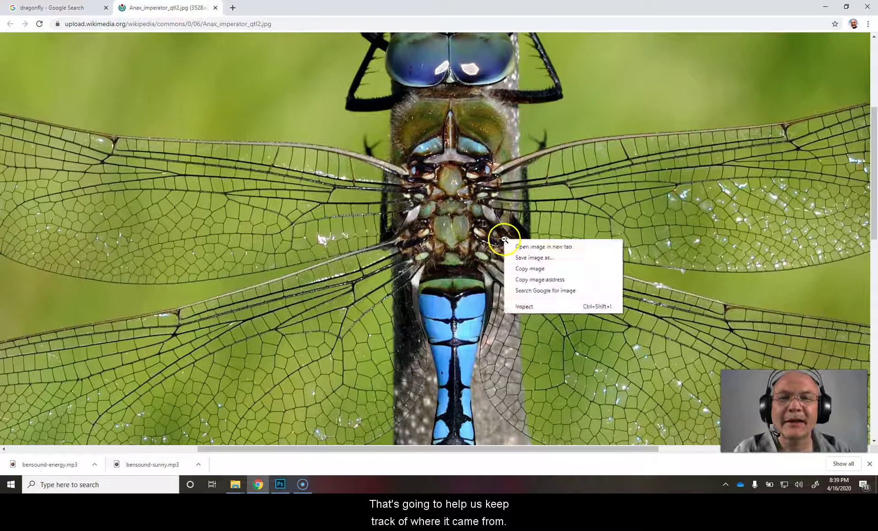
{"action": "left_click", "coordinate": [524, 259]}
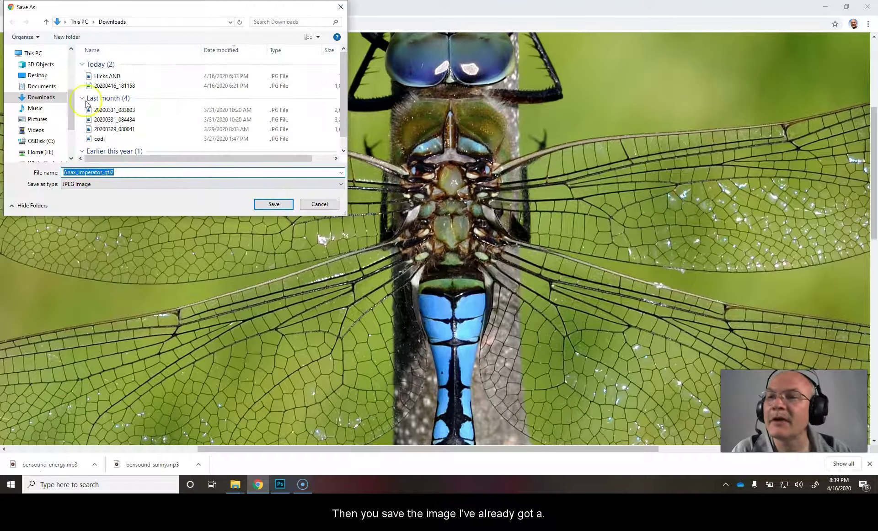
{"action": "left_click", "coordinate": [37, 87]}
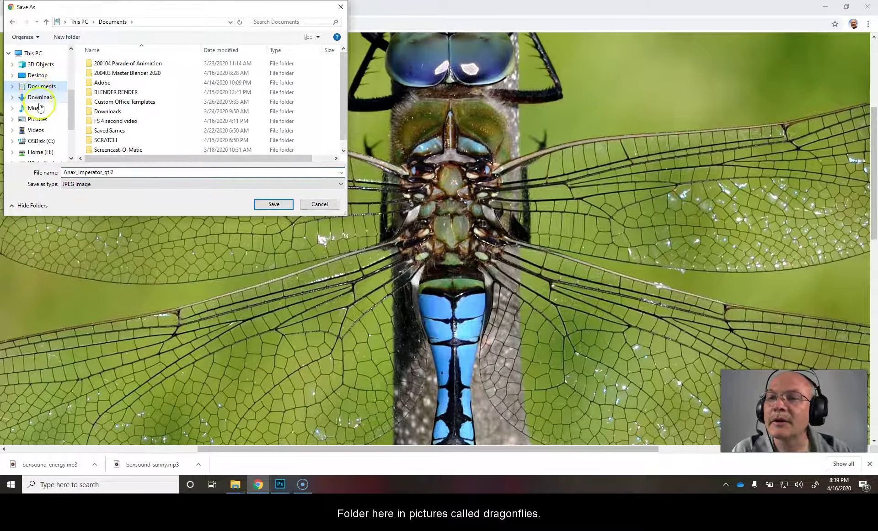
{"action": "left_click", "coordinate": [42, 120]}
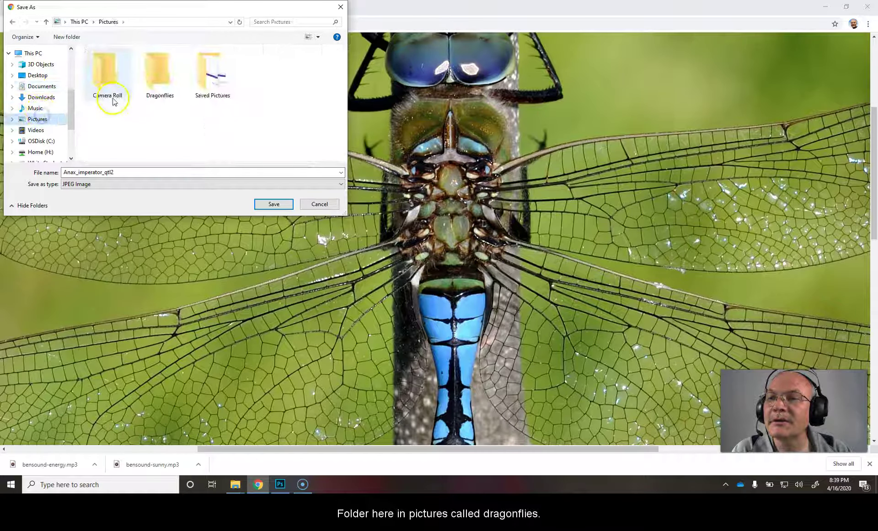
{"action": "double_click", "coordinate": [146, 73]}
{"action": "left_click", "coordinate": [96, 173]}
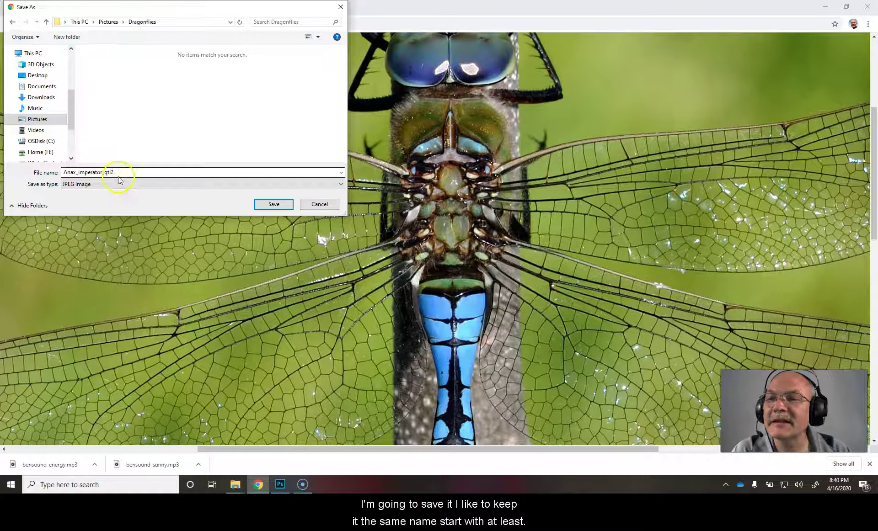
{"action": "left_click", "coordinate": [273, 204]}
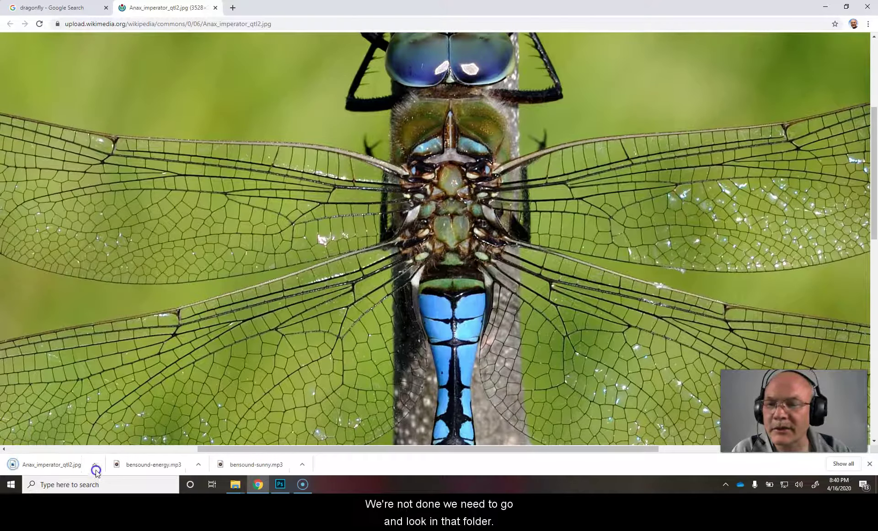
Show the downloaded Anax_imperator_qtl2.jpg in its folder in File Explorer and switch the folder to the Details layout
{"action": "left_click", "coordinate": [92, 466]}
{"action": "left_click", "coordinate": [117, 432]}
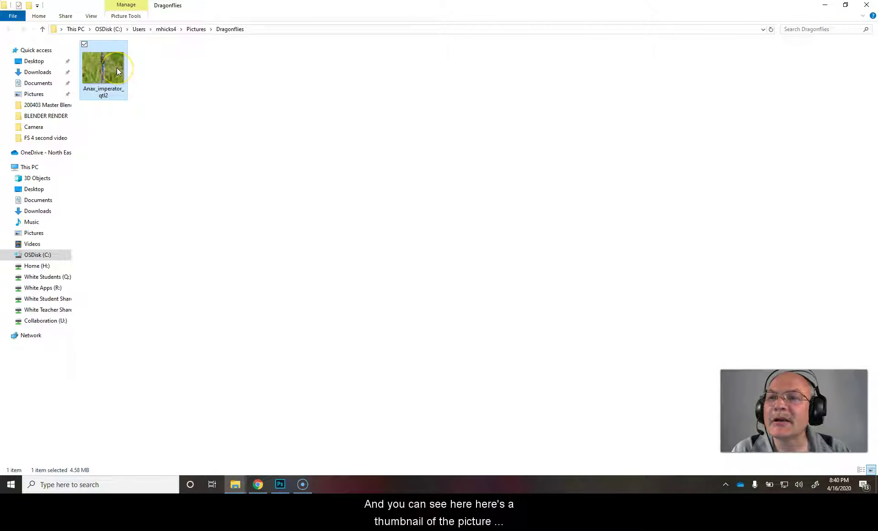
{"action": "mouse_move", "coordinate": [117, 69]}
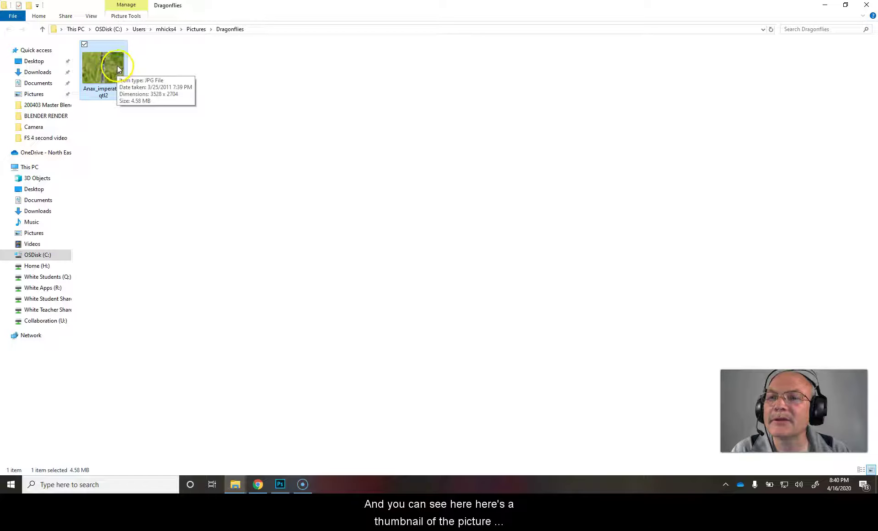
{"action": "left_click", "coordinate": [89, 16]}
{"action": "left_click", "coordinate": [194, 38]}
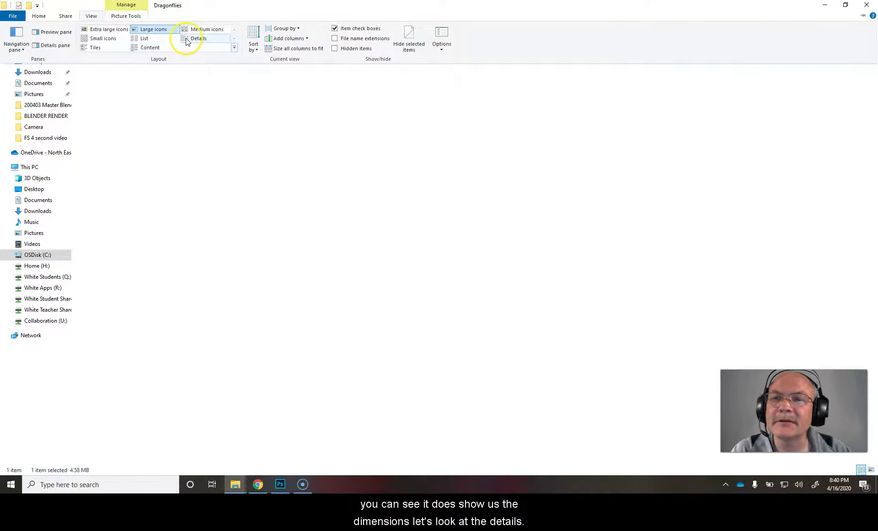
{"action": "left_click", "coordinate": [187, 41]}
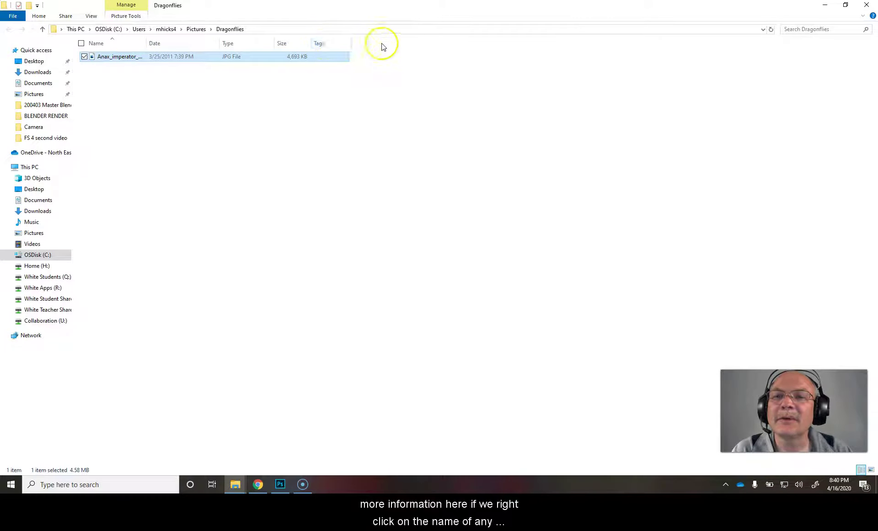
Remove the Tags column from the Dragonflies folder's file list and add the Dimensions column
{"action": "right_click", "coordinate": [322, 44]}
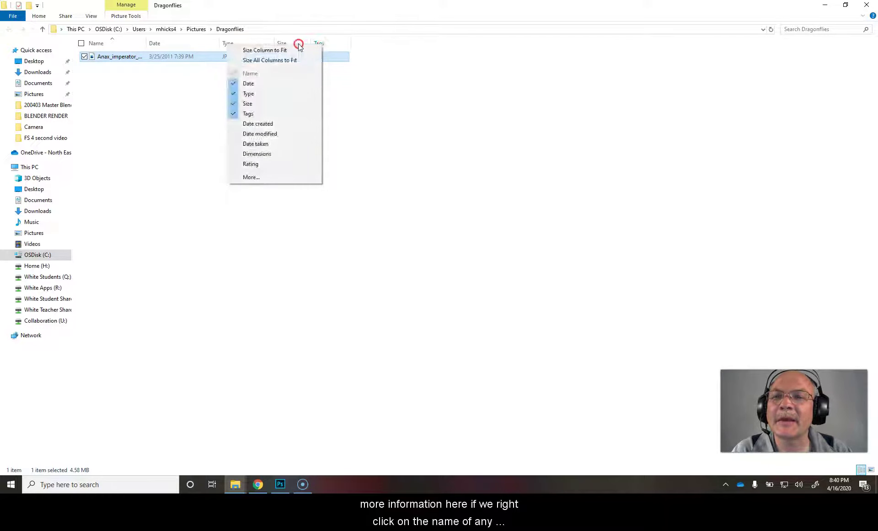
{"action": "left_click", "coordinate": [182, 45]}
{"action": "left_click", "coordinate": [258, 113]}
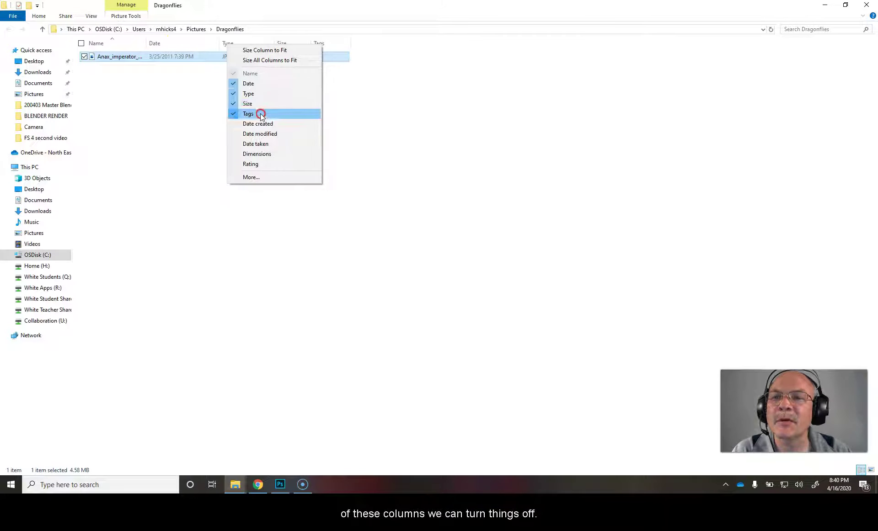
{"action": "right_click", "coordinate": [290, 40]}
{"action": "left_click", "coordinate": [237, 152]}
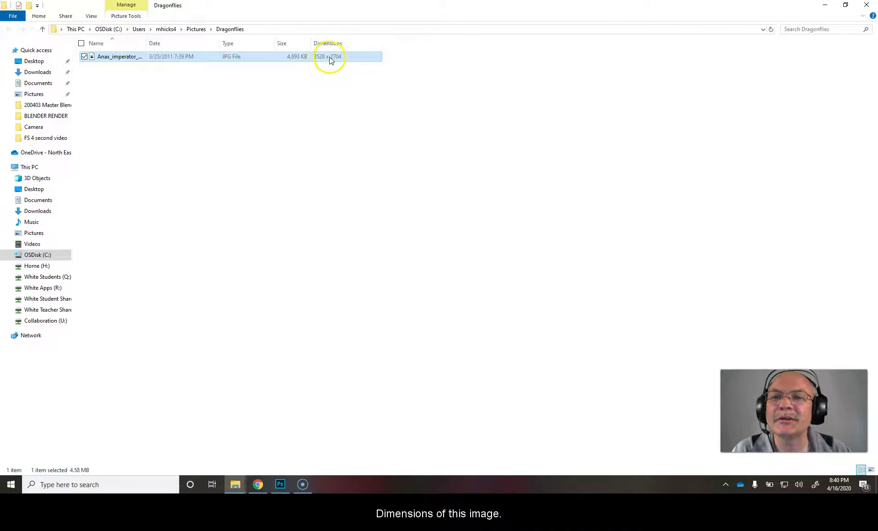
Add the Comments detail as a column in the Dragonflies folder's file list
{"action": "right_click", "coordinate": [337, 43]}
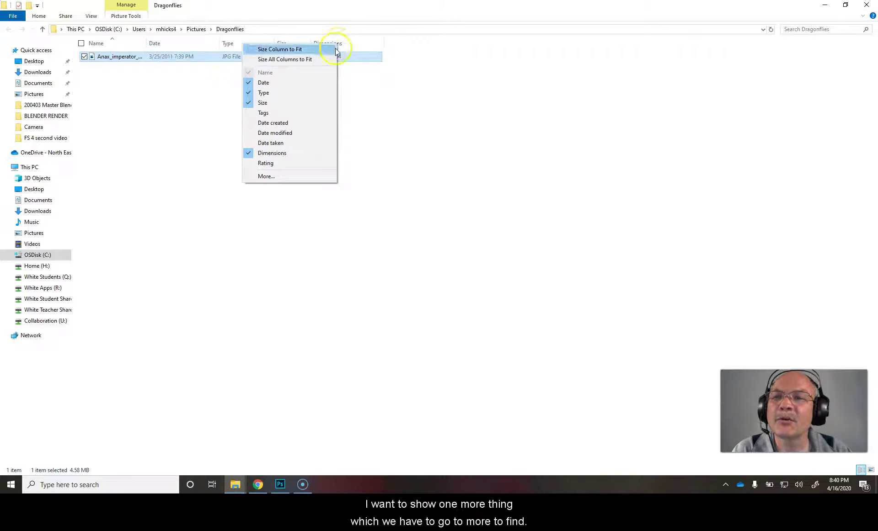
{"action": "left_click", "coordinate": [266, 177]}
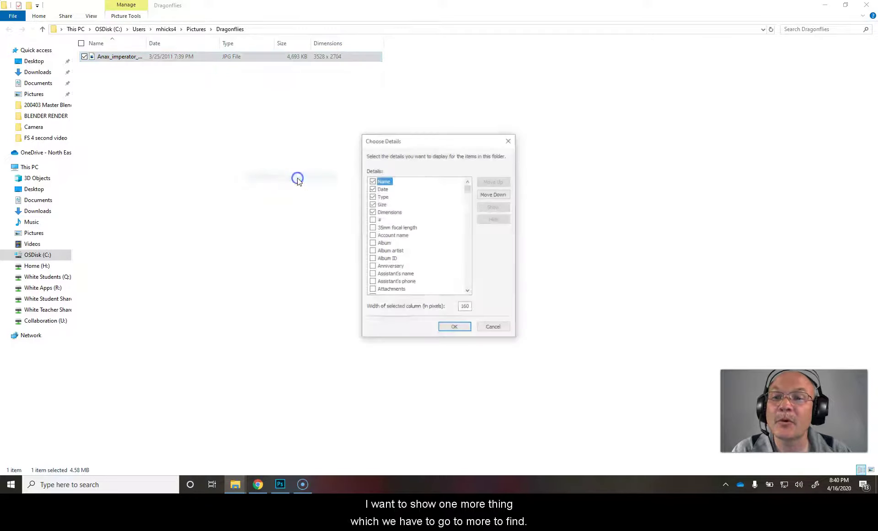
{"action": "scroll", "coordinate": [409, 245], "scroll_direction": "down", "scroll_amount": 8}
{"action": "scroll", "coordinate": [409, 245], "scroll_direction": "down", "scroll_amount": 7}
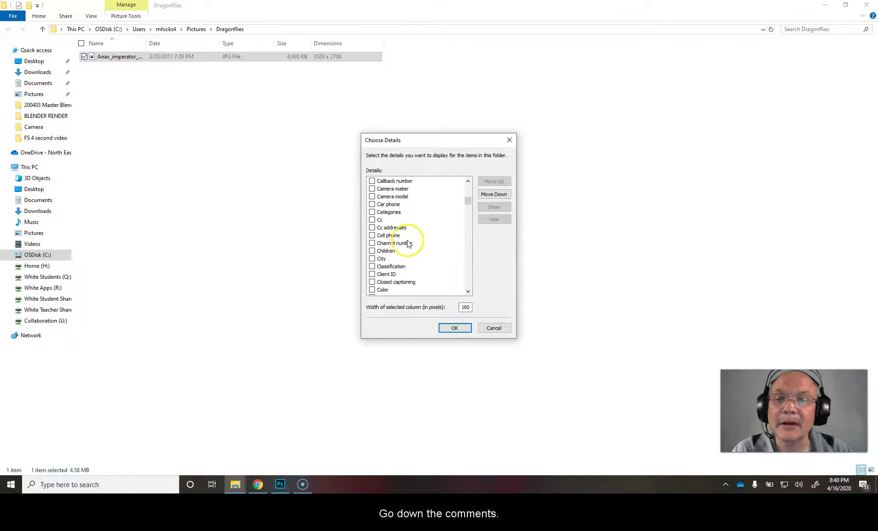
{"action": "left_click", "coordinate": [371, 229]}
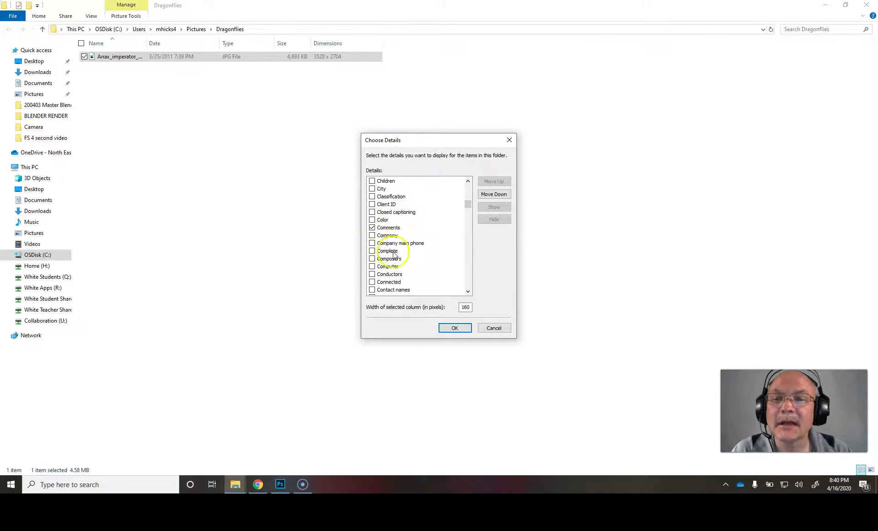
{"action": "left_click", "coordinate": [457, 329]}
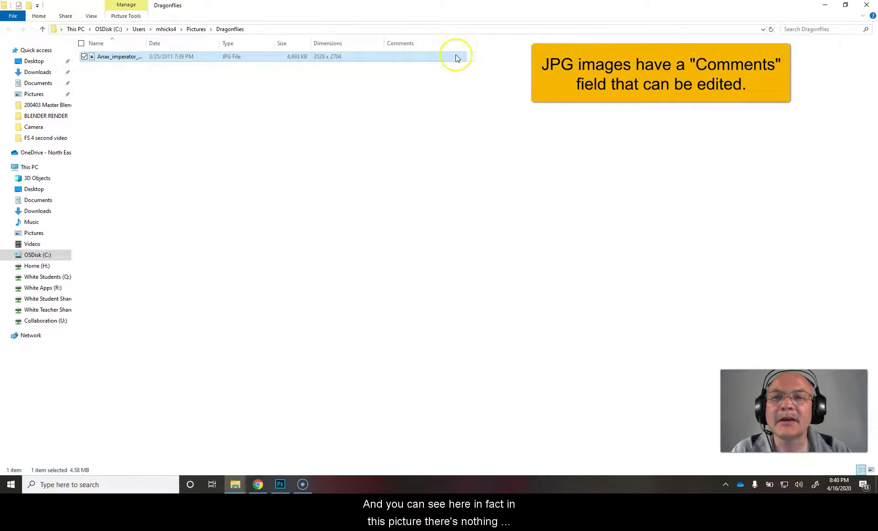